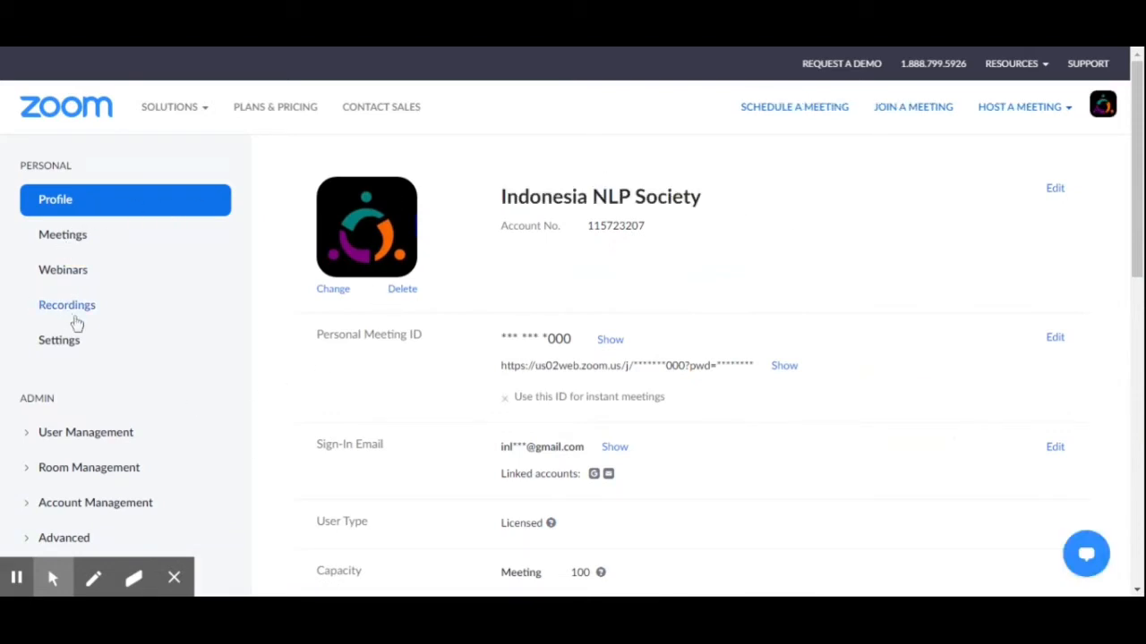
Make sure Polling is enabled in the basic in-meeting section of the account's meeting settings
left_click(61, 344)
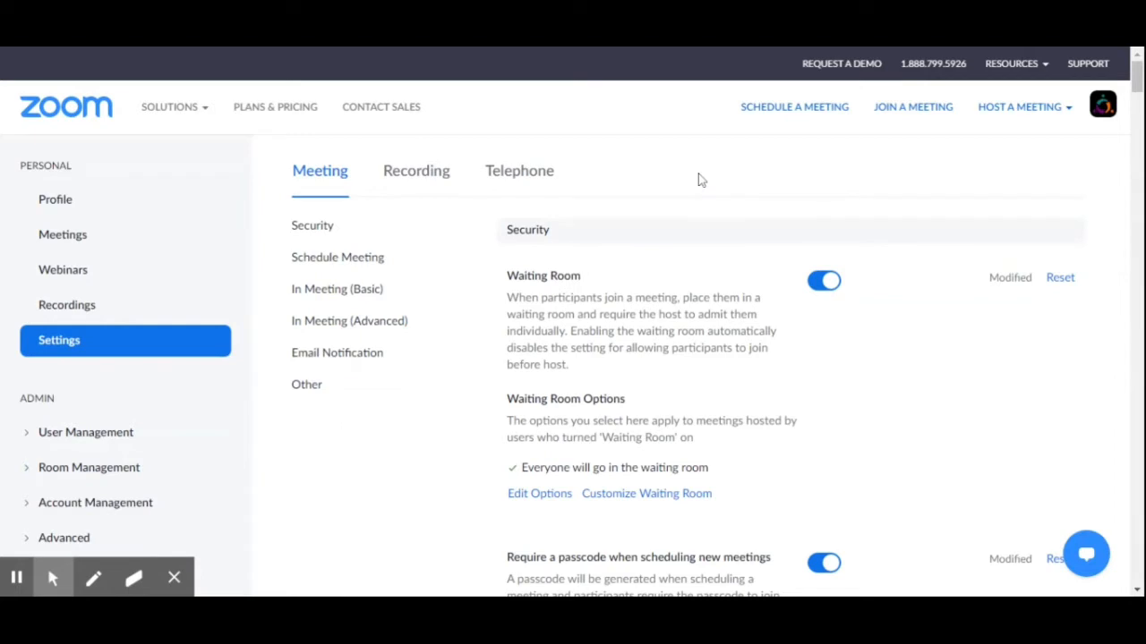
left_click(342, 290)
left_click(360, 291)
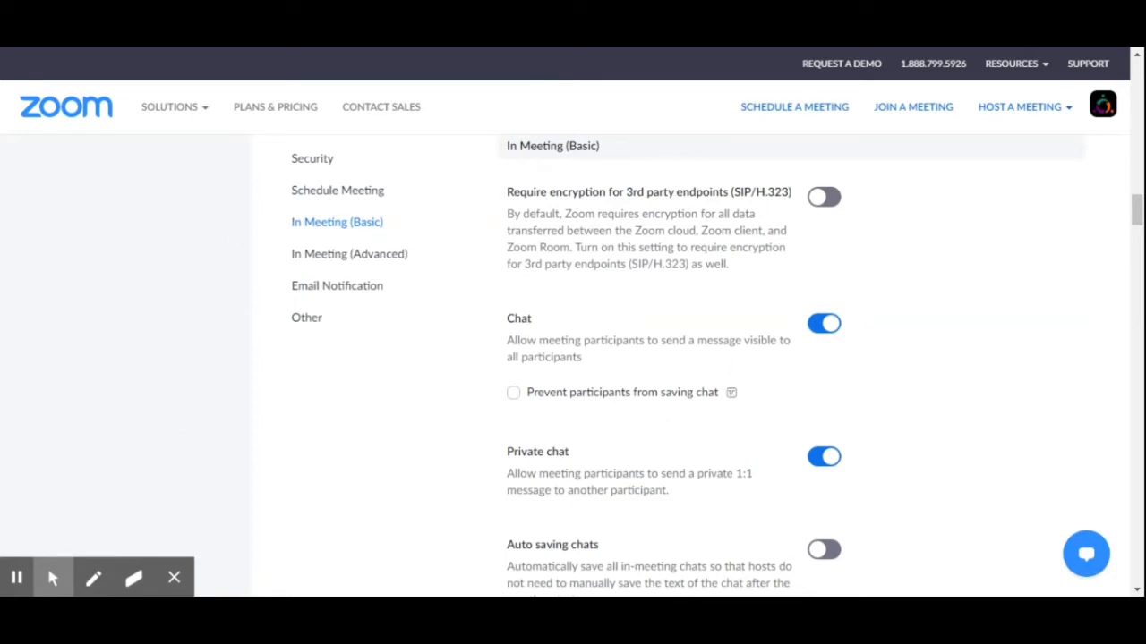
scroll(617, 344, "down", 7)
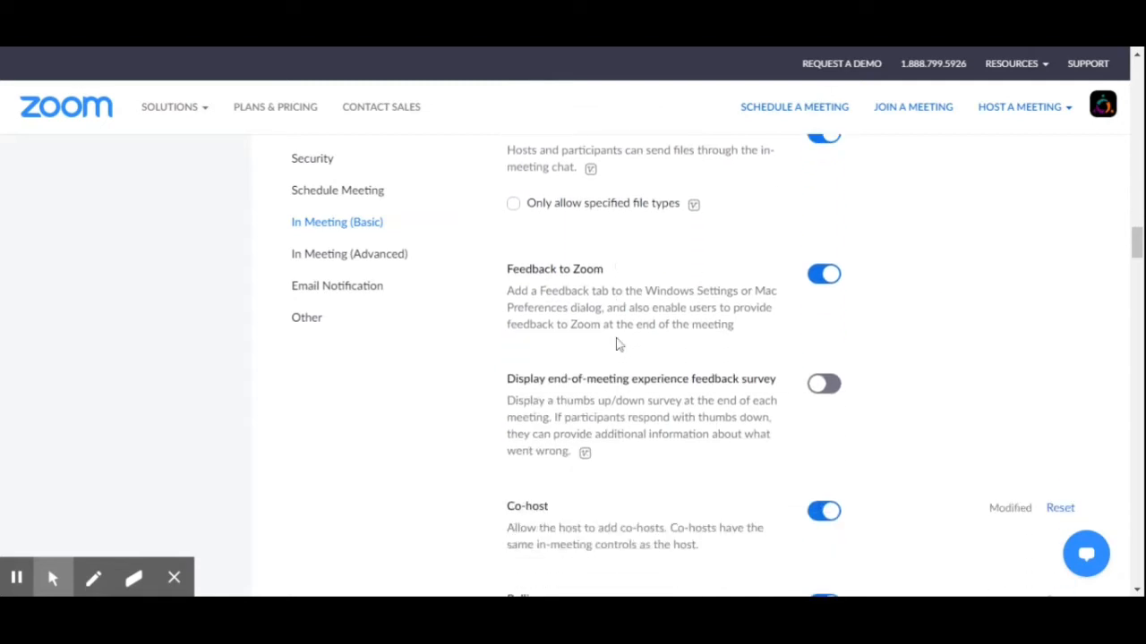
scroll(616, 343, "down", 3)
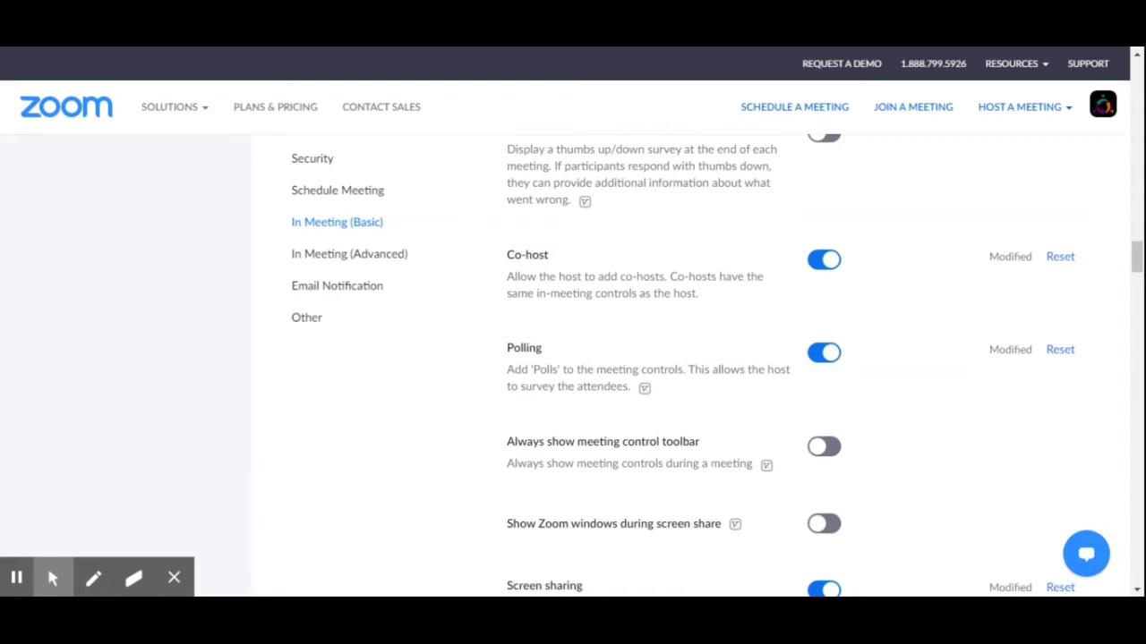
left_click(821, 360)
left_click(831, 362)
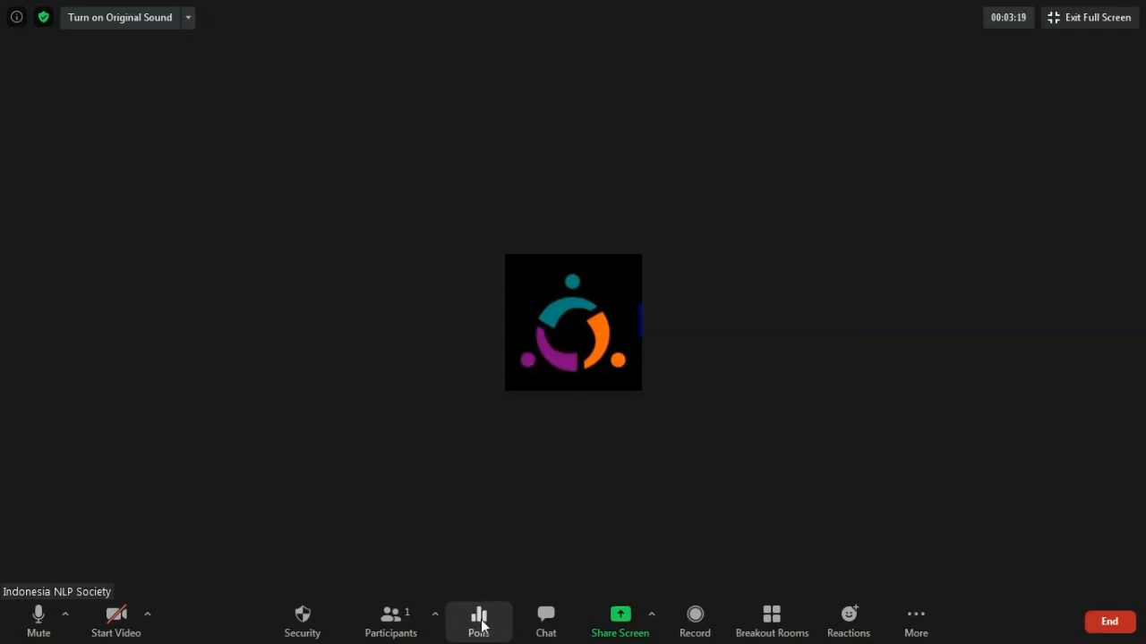
Open the meeting's polls and title a new poll "Latihan Matematika"
left_click(492, 631)
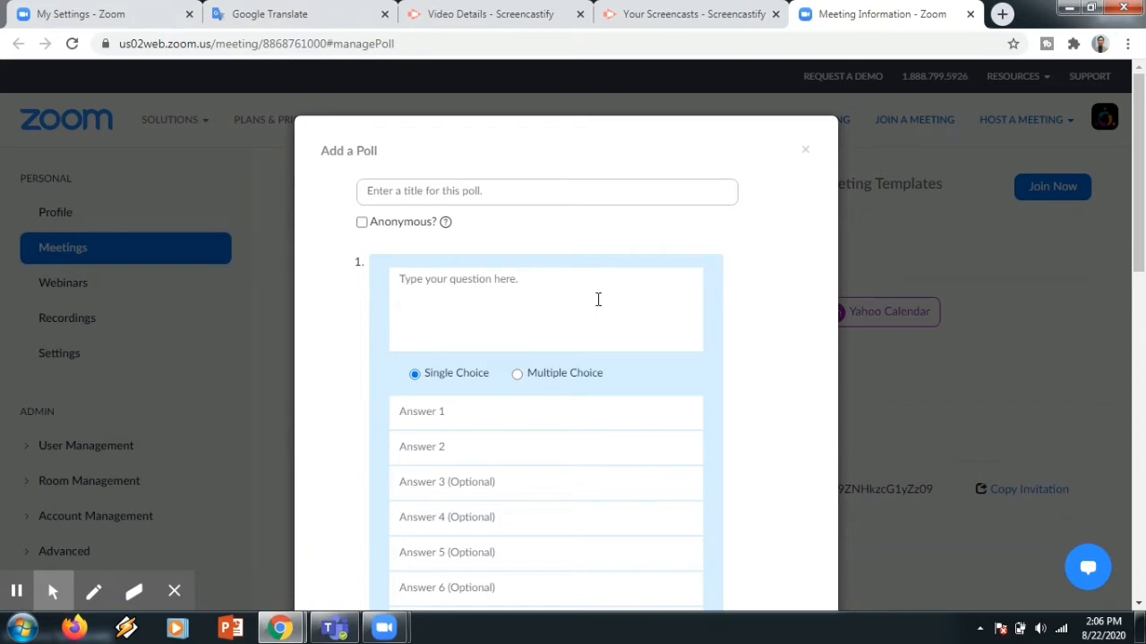
left_click(544, 191)
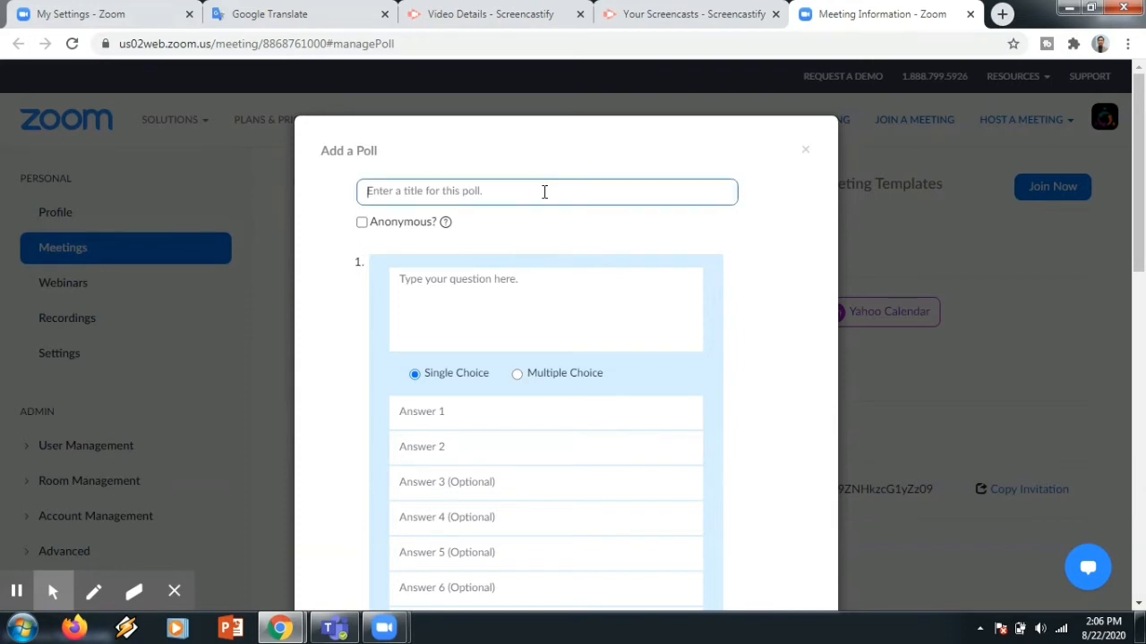
type("Latoi")
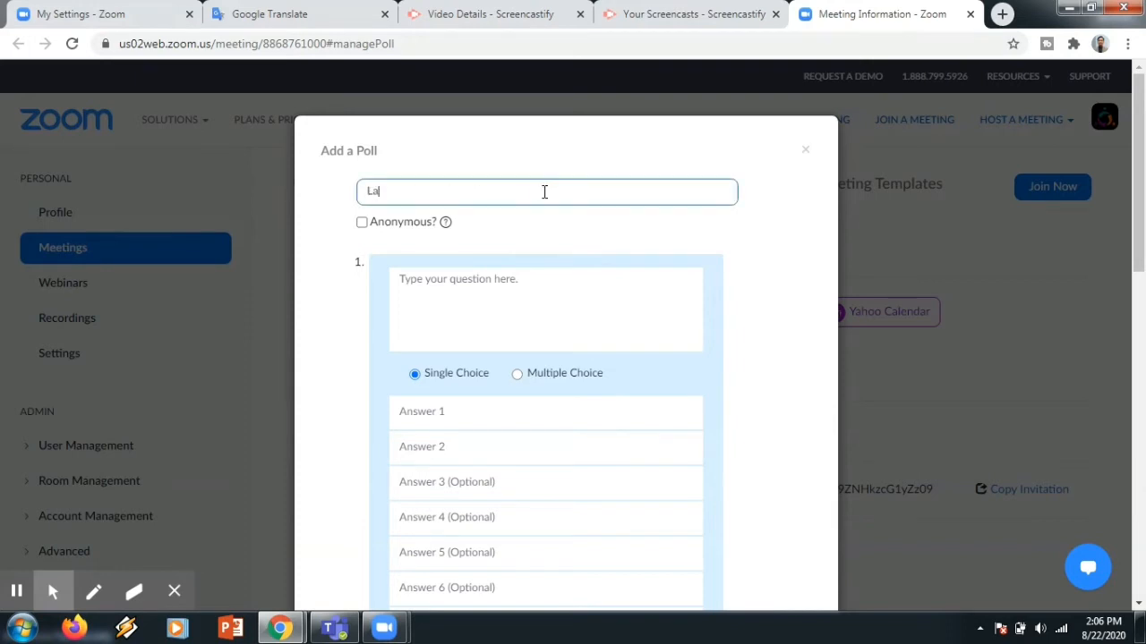
key("BackSpace")
key("BackSpace")
type("ihan Mateti")
key("BackSpace")
type("matika")
Enter "Berapkah hasil penjumlahan 2 ditambah 3" as the poll's first question
left_click(503, 278)
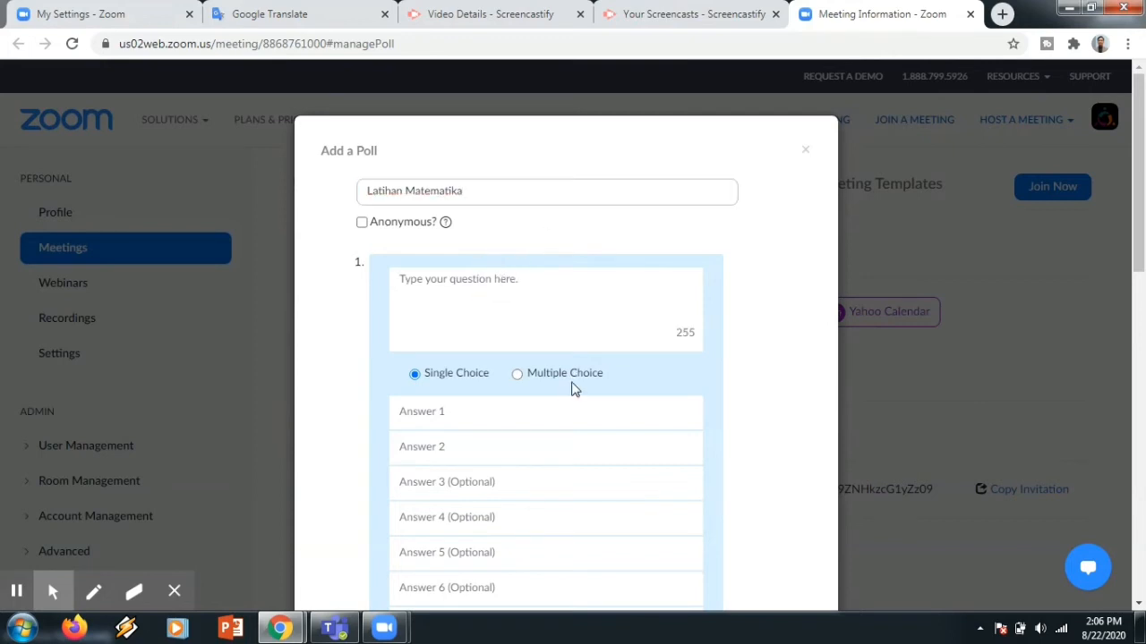
type("Berap")
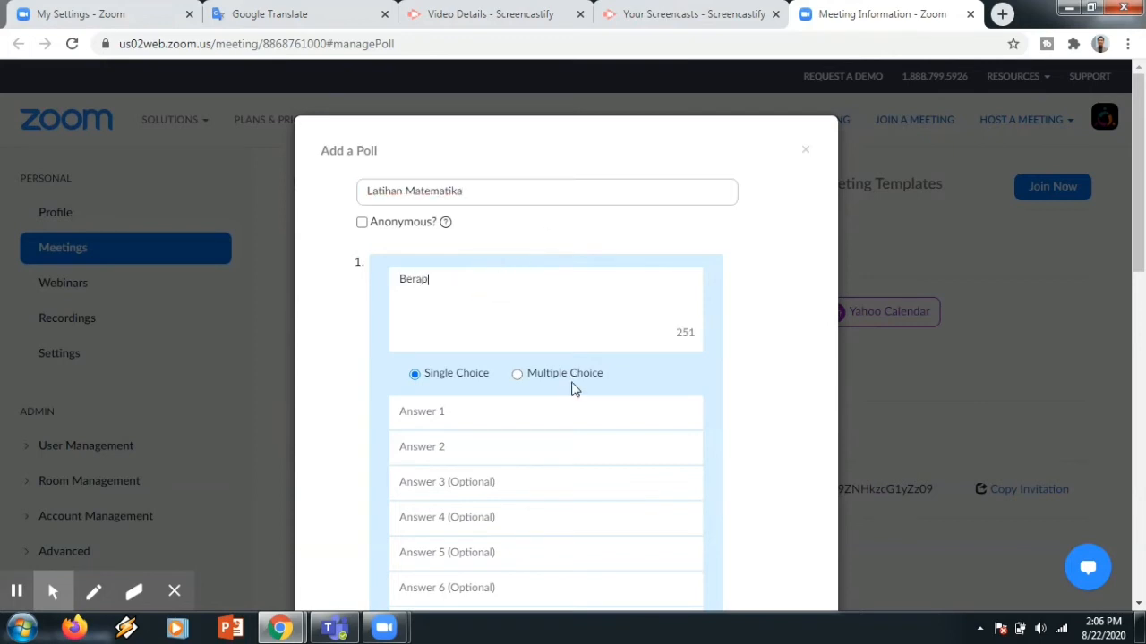
type("kah hasil penju")
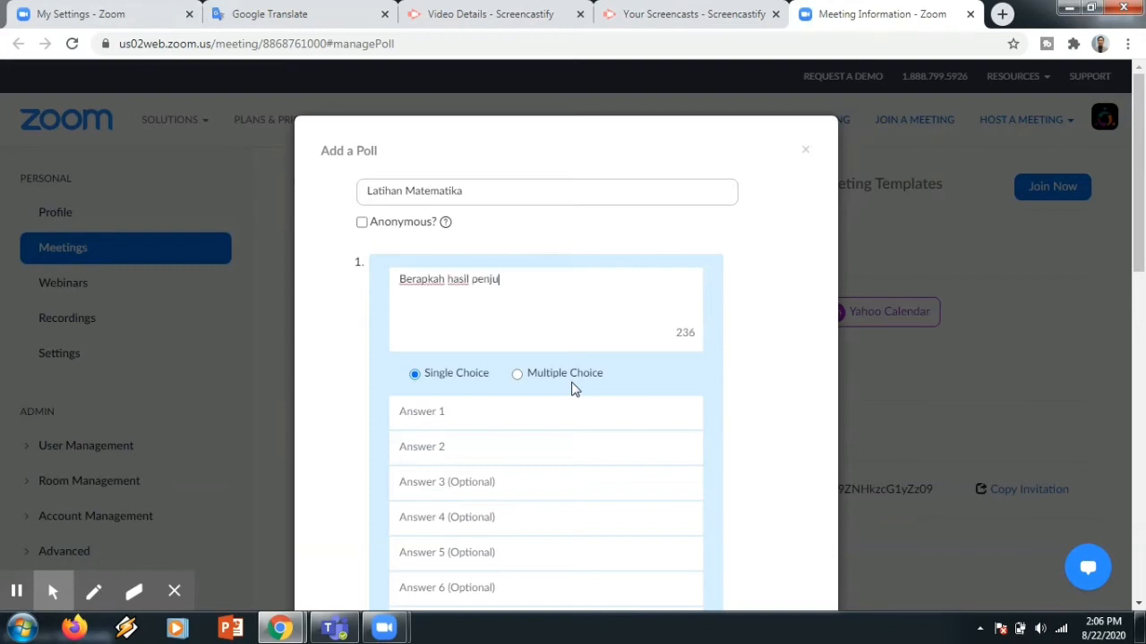
type("mlahan 2 ditambah 3")
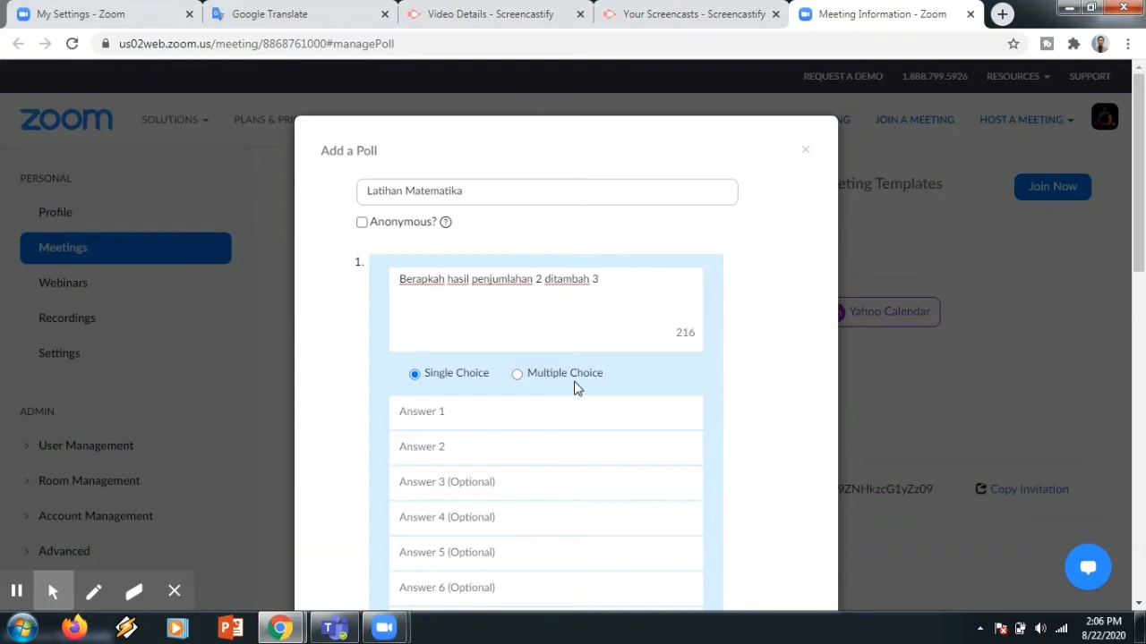
Give the first question the answers 3, 4 and 5, and dismiss the antivirus alert covering the form
scroll(458, 400, "down", 1)
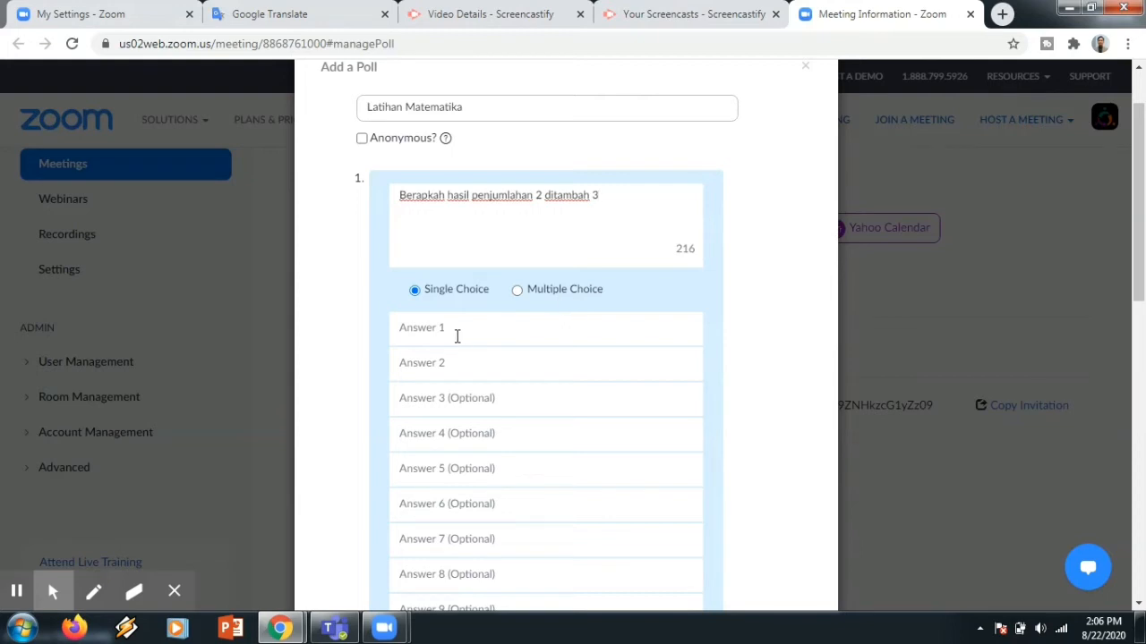
left_click(458, 331)
type("3")
left_click(430, 370)
type("4")
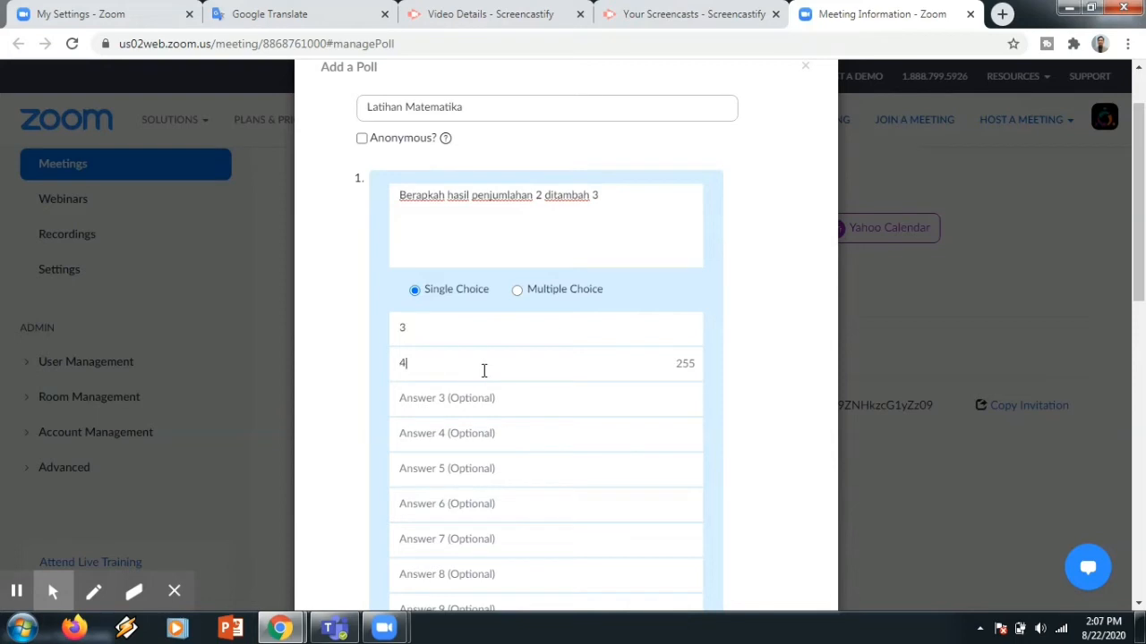
left_click(447, 398)
type("5")
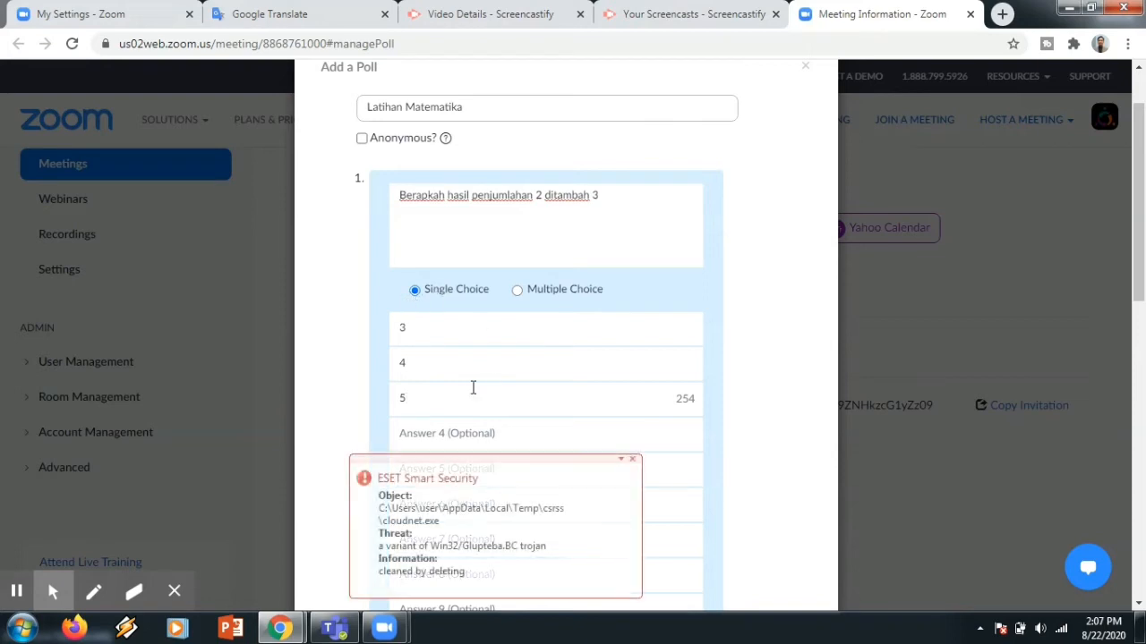
scroll(474, 390, "down", 1)
scroll(474, 391, "down", 2)
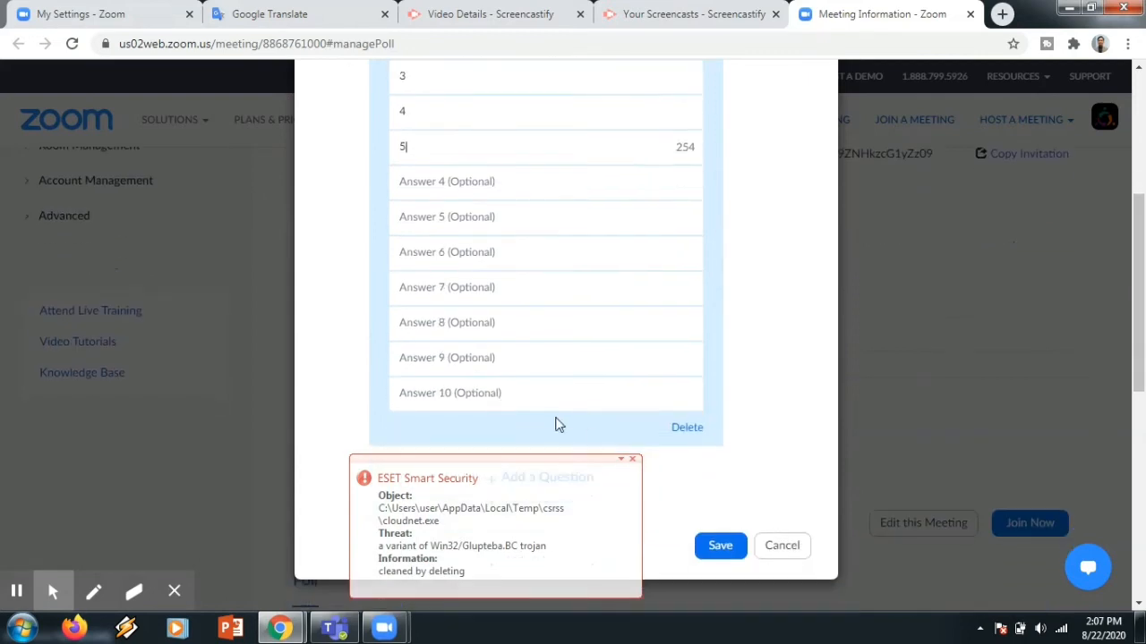
left_click(632, 465)
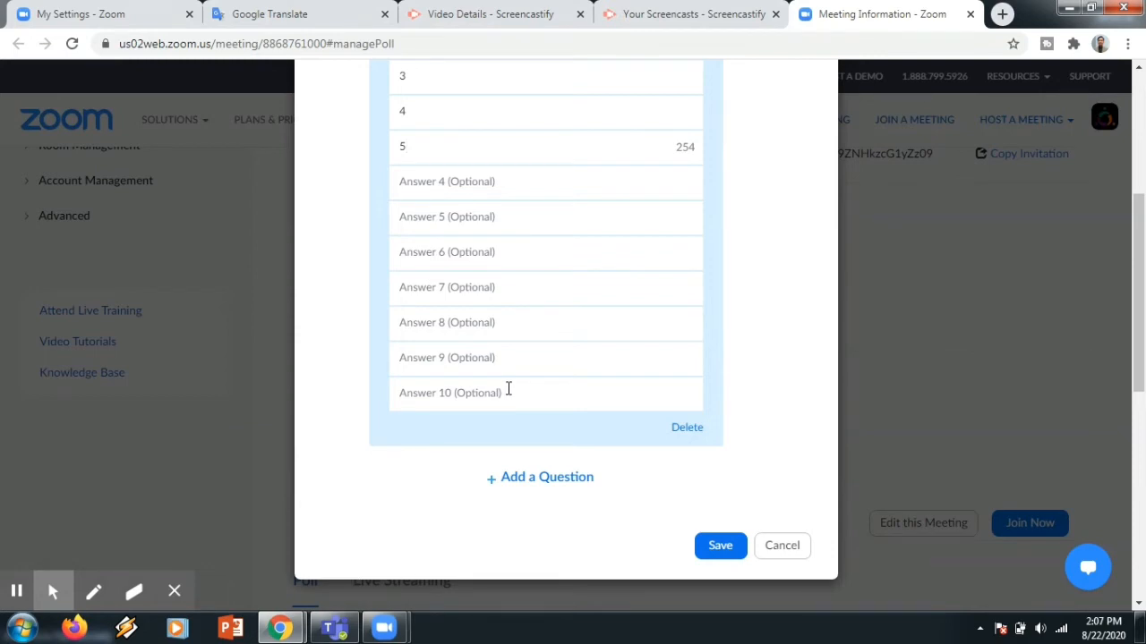
Add a second question, "Berapa jumlah kaki meja", and make it multiple choice
scroll(508, 389, "up", 3)
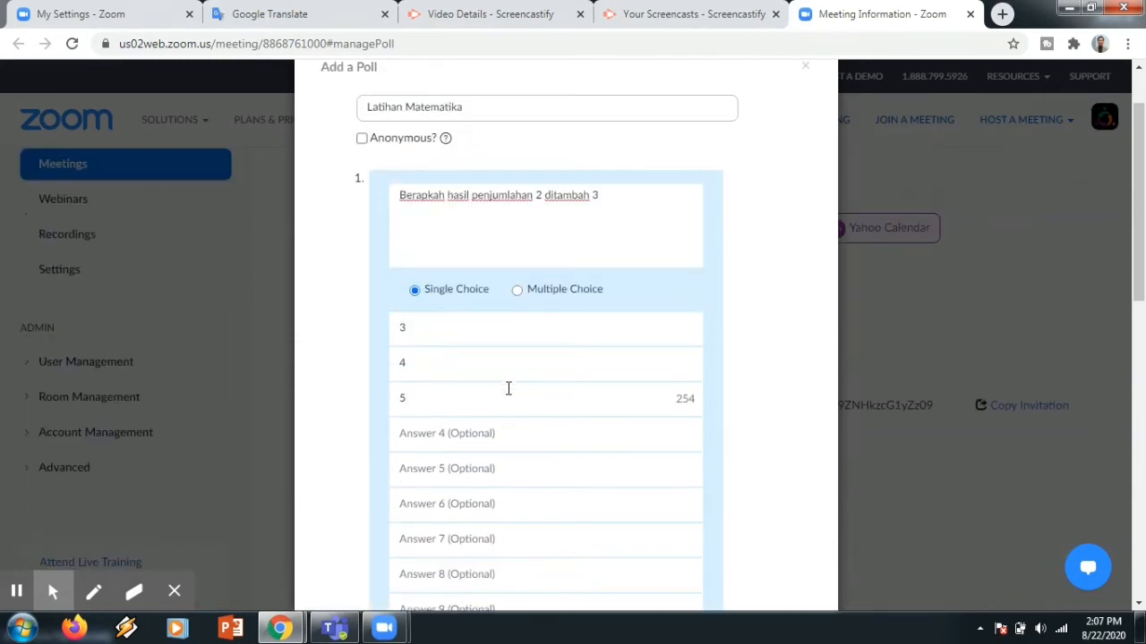
scroll(507, 388, "down", 4)
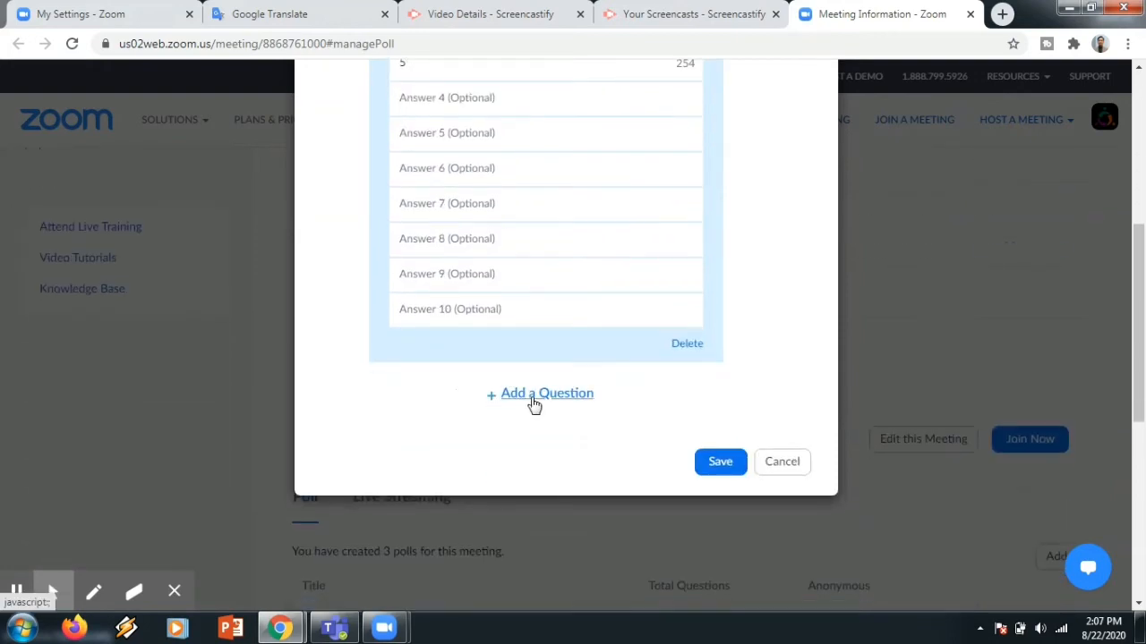
left_click(531, 397)
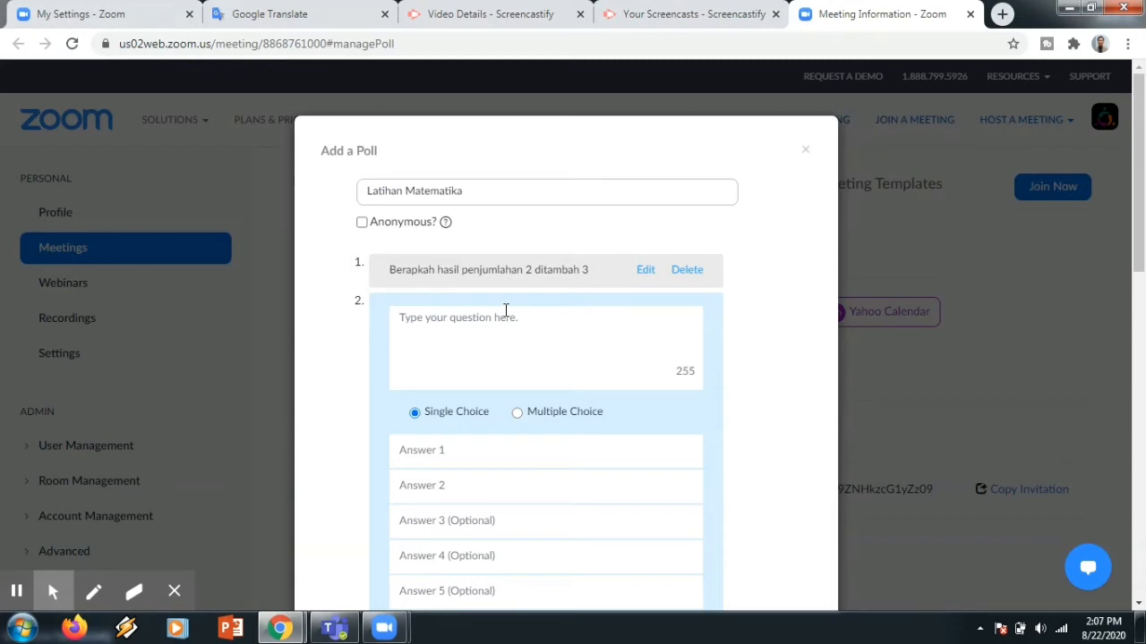
type("Berapa jum")
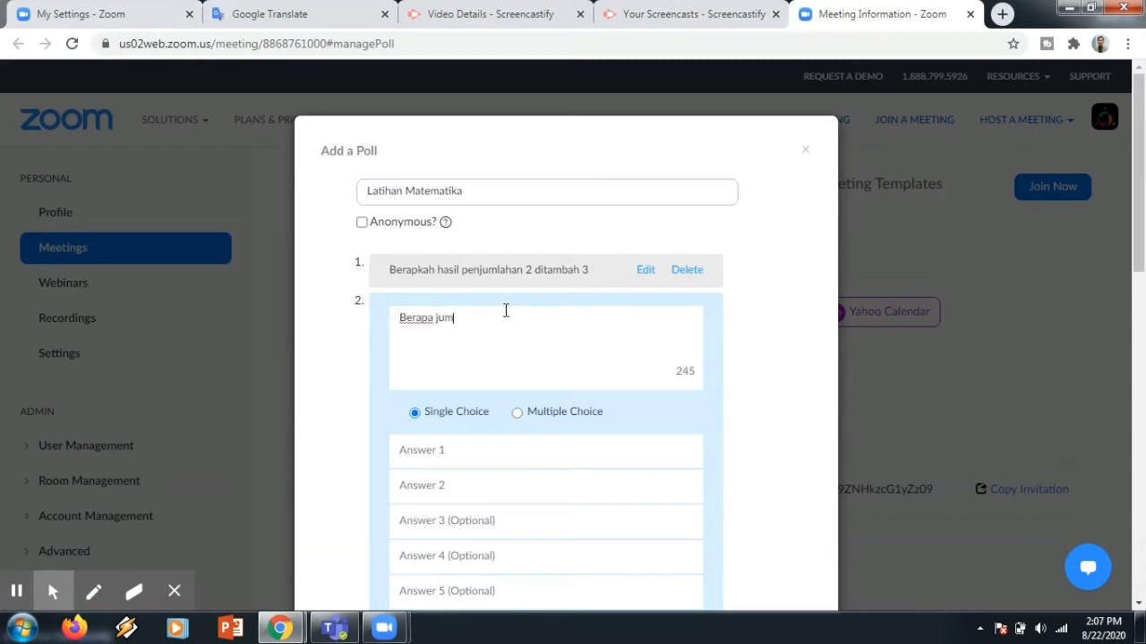
type("lah kaki meja")
left_click(519, 415)
Give the second question the answers 1, 3 and 4, and save the poll
left_click(501, 460)
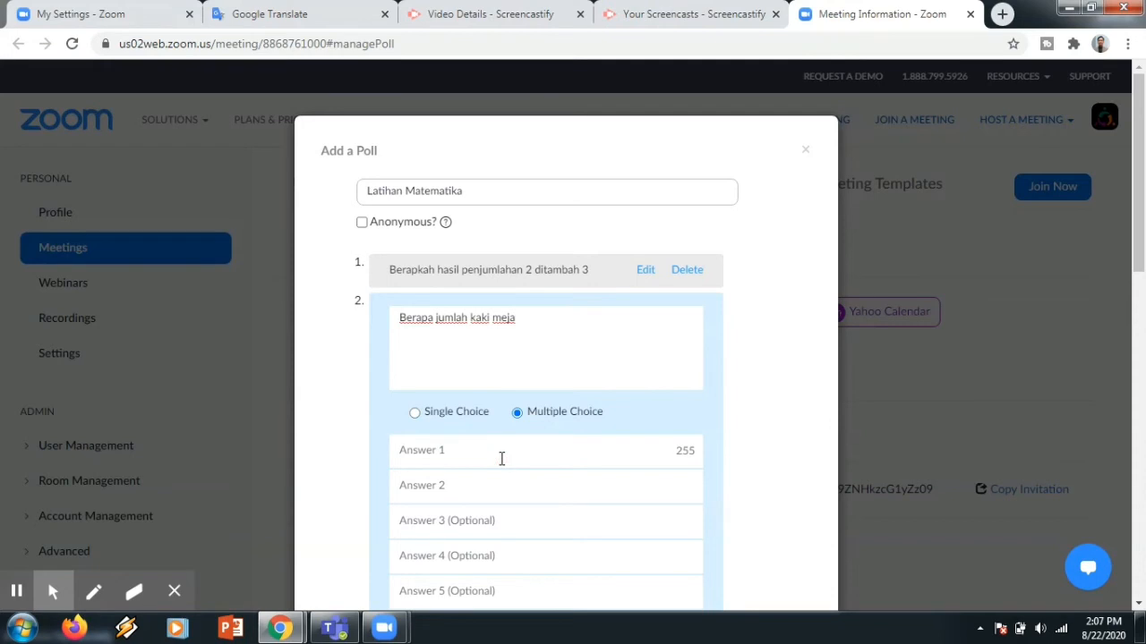
type("1")
left_click(450, 485)
type("3")
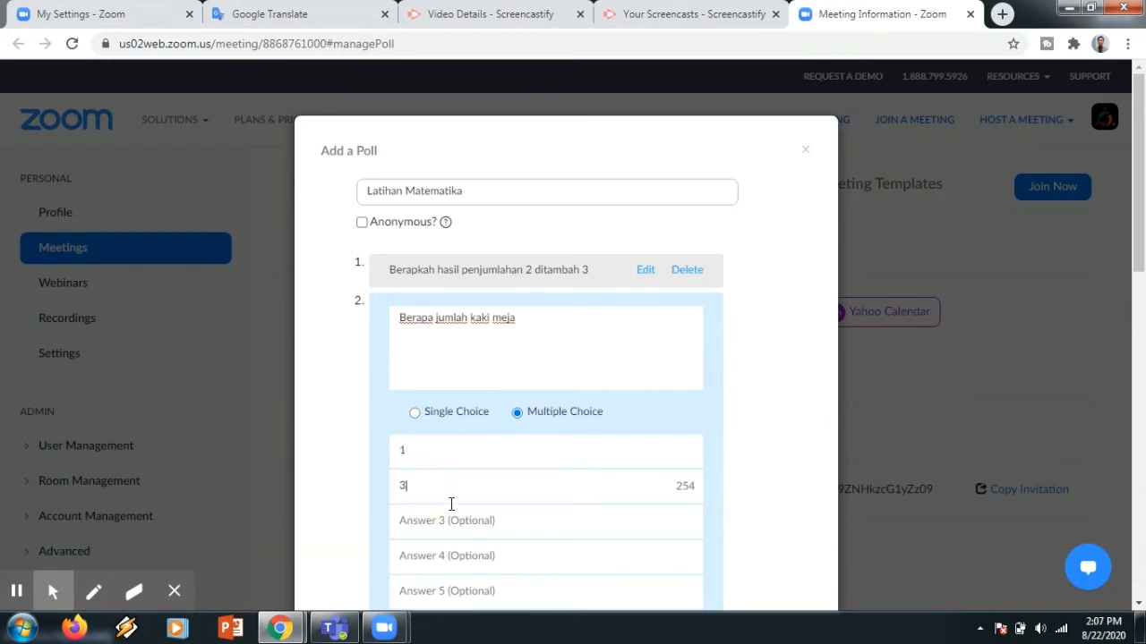
left_click(450, 520)
type("4")
scroll(519, 486, "down", 2)
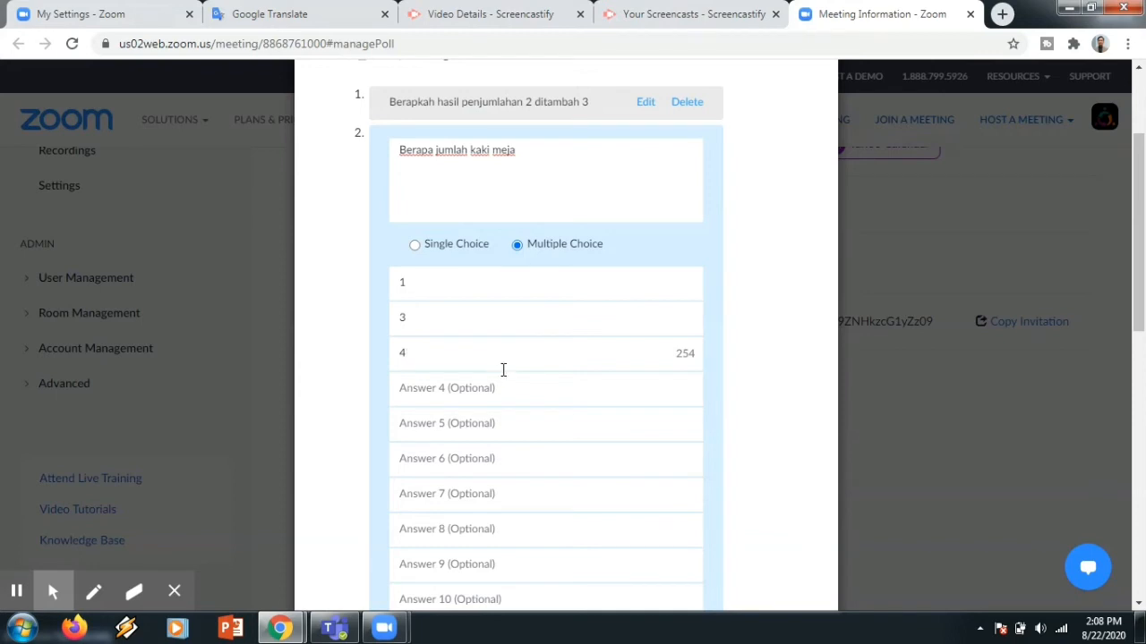
scroll(503, 370, "down", 4)
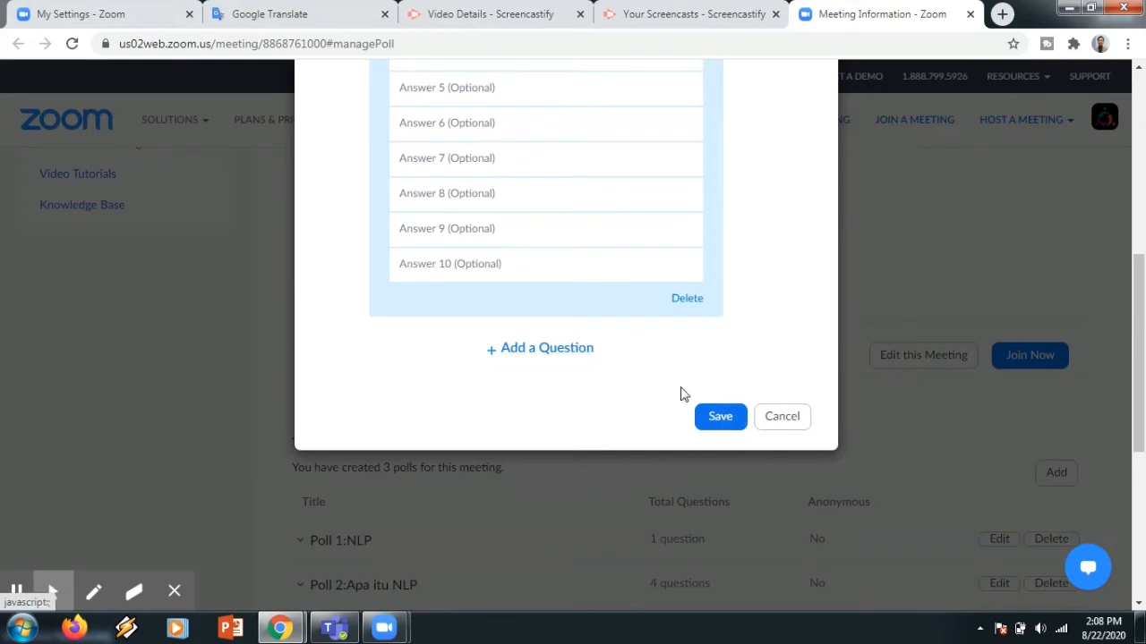
left_click(722, 417)
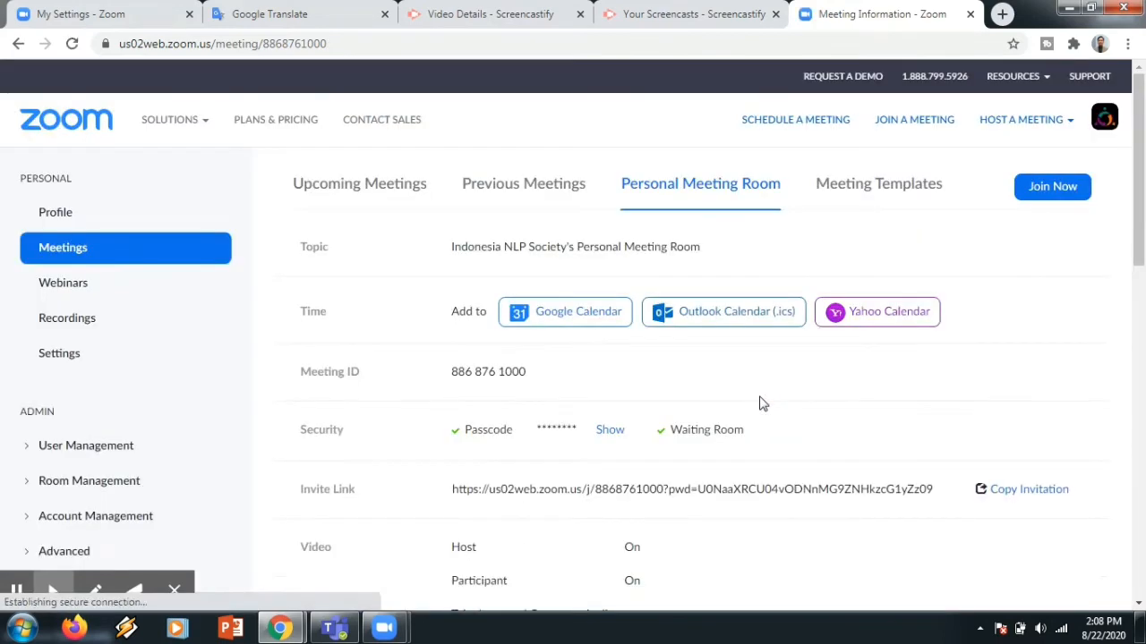
Switch to the Zoom meeting window and select the Latihan Matematika poll for display
mouse_move(384, 627)
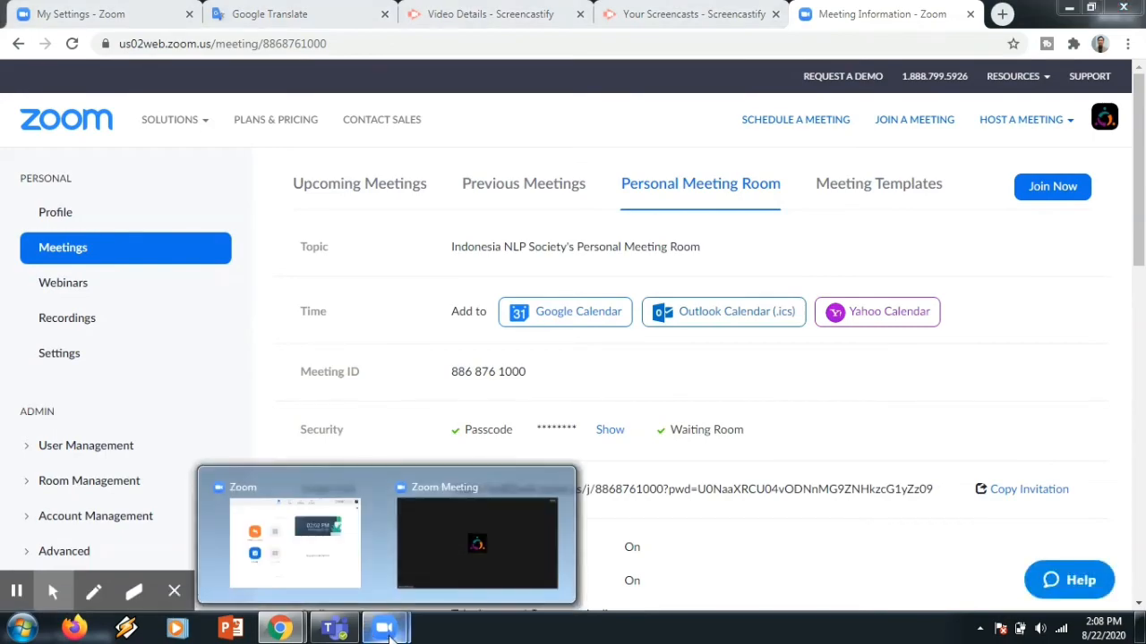
left_click(464, 565)
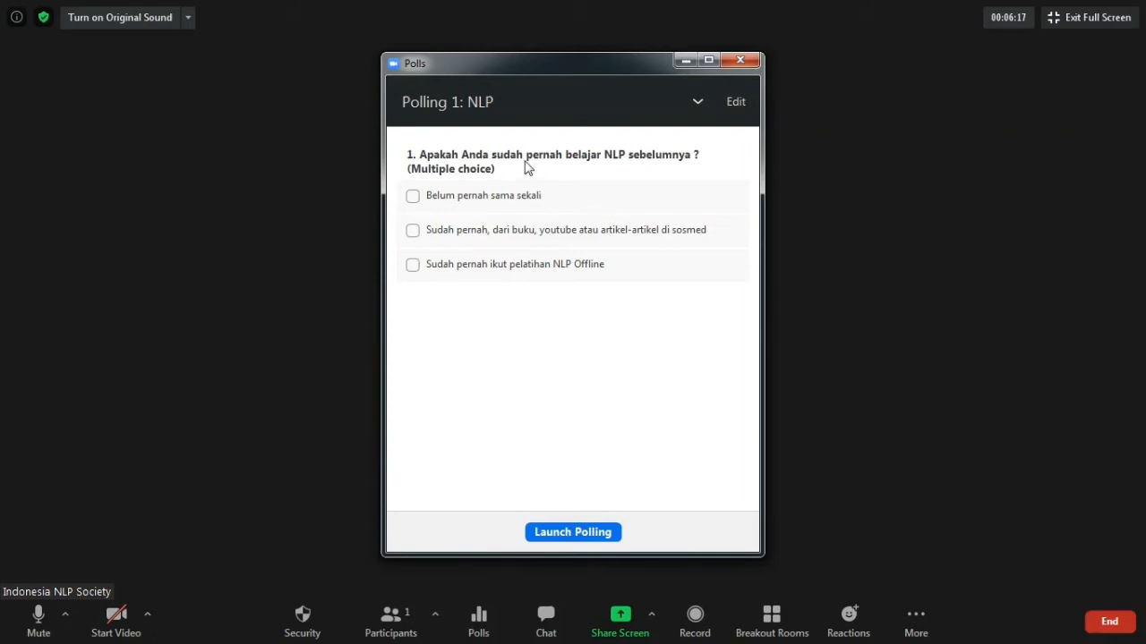
left_click(698, 102)
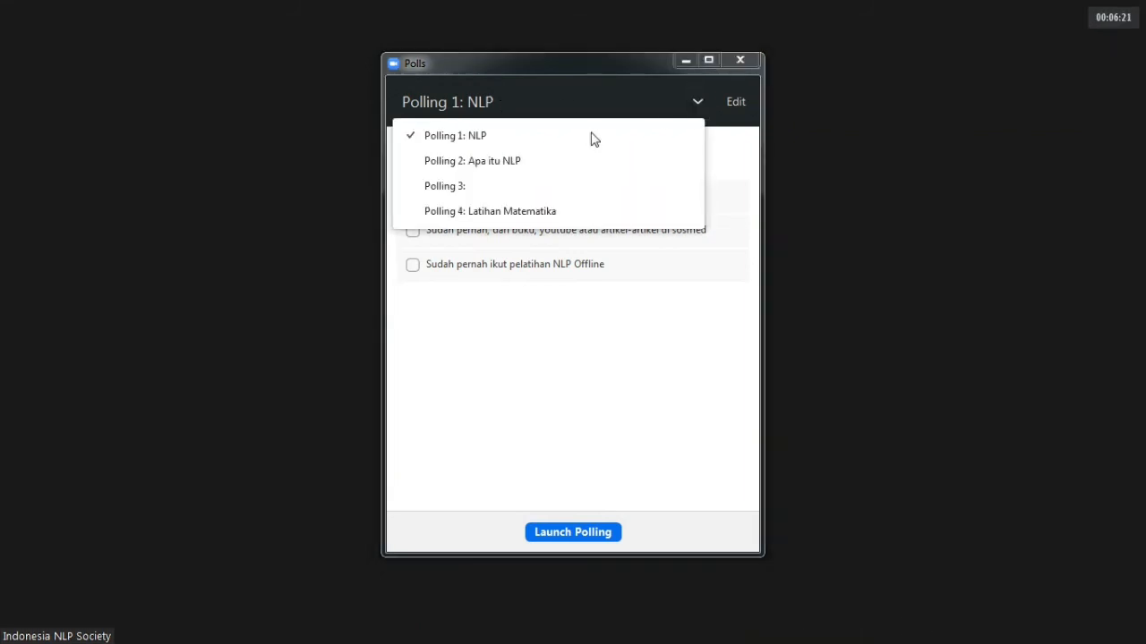
left_click(516, 214)
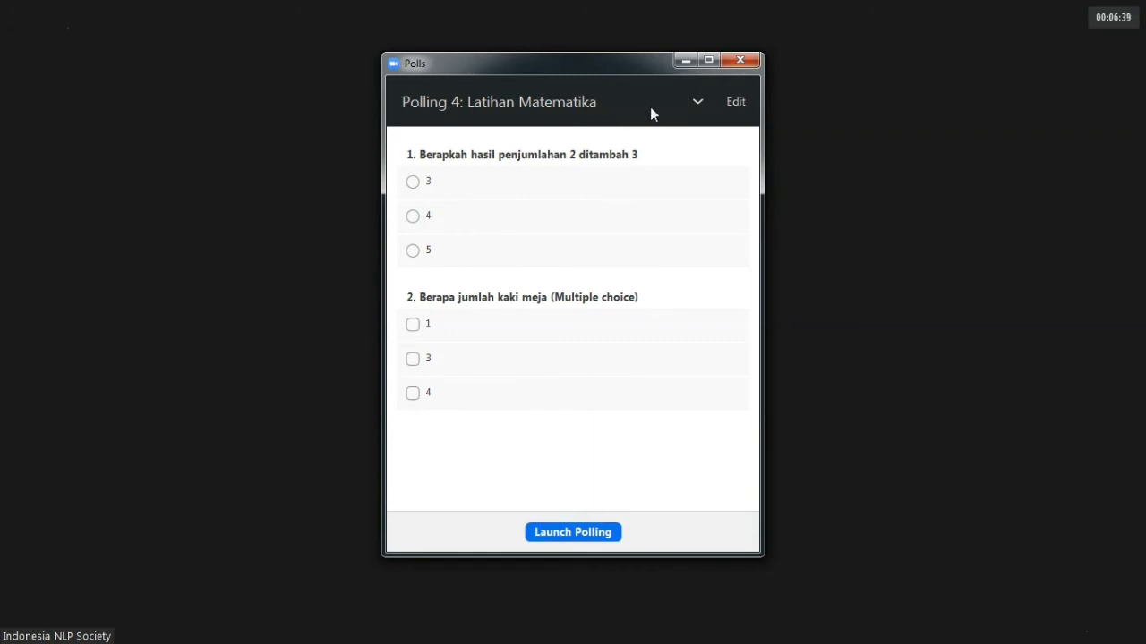
Look over the list of available polls and dismiss the antivirus alert covering the Polls window
left_click(699, 108)
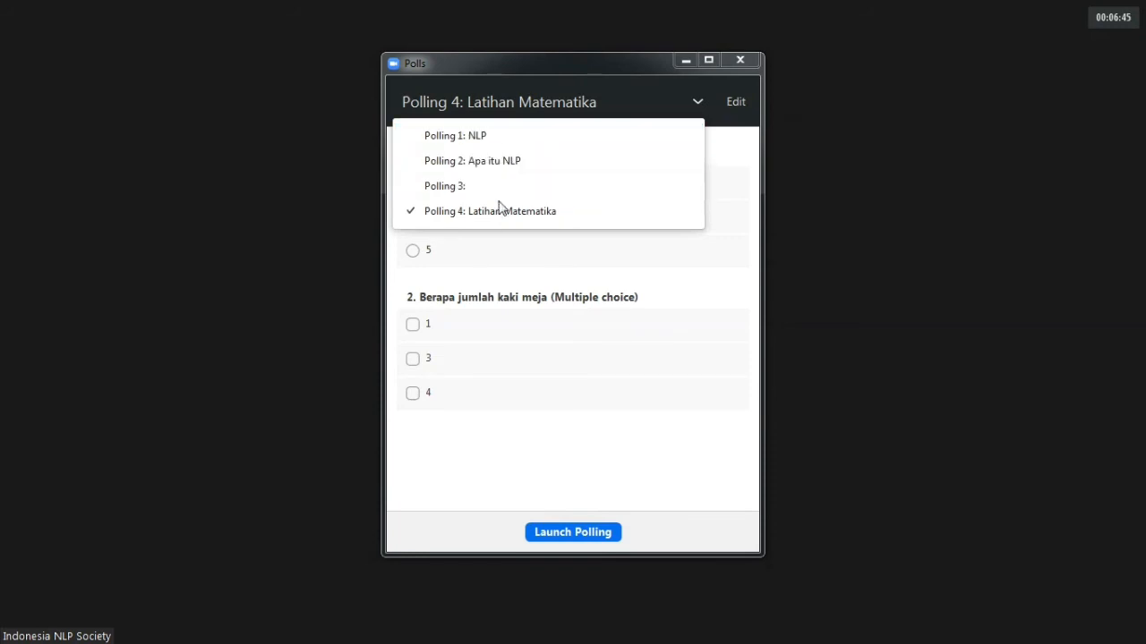
left_click(699, 102)
left_click(699, 102)
left_click(699, 102)
left_click(699, 102)
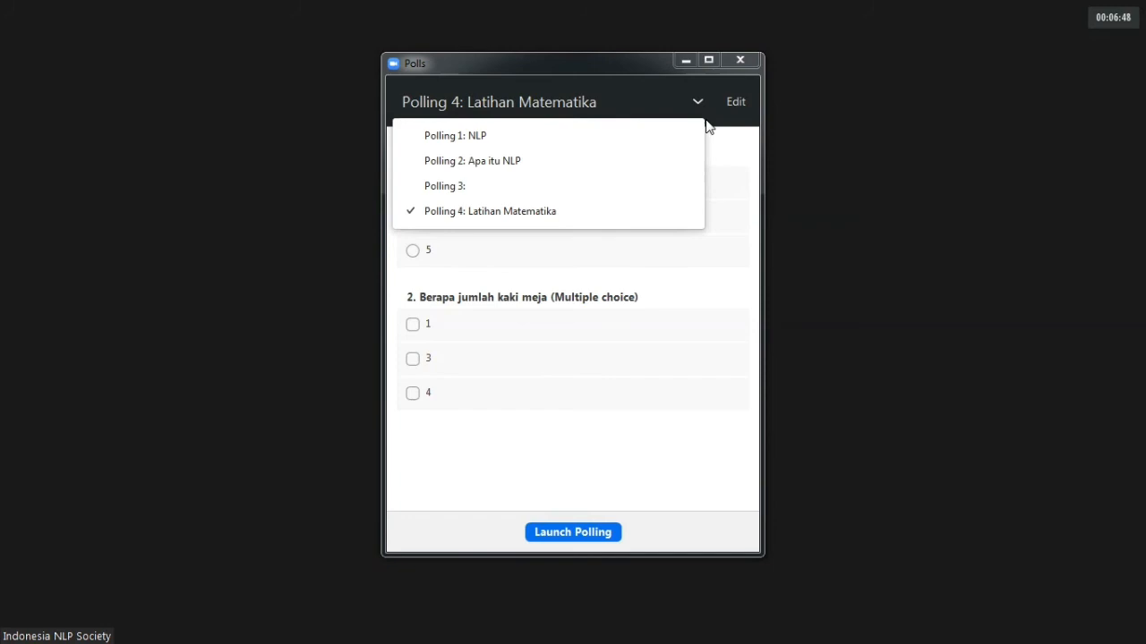
left_click(759, 136)
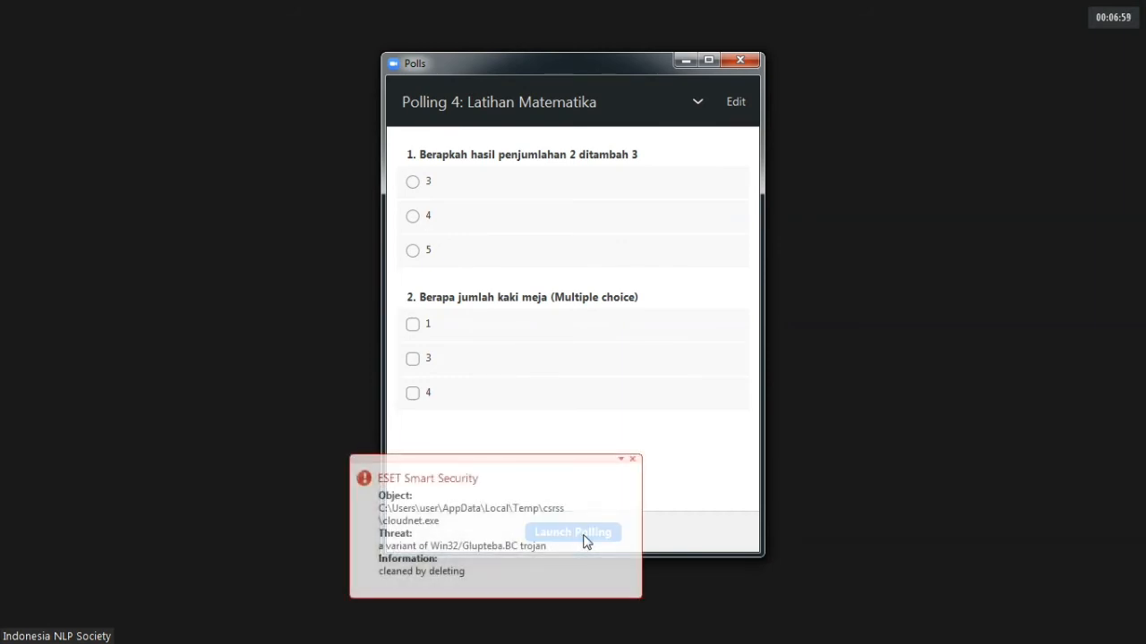
left_click(635, 461)
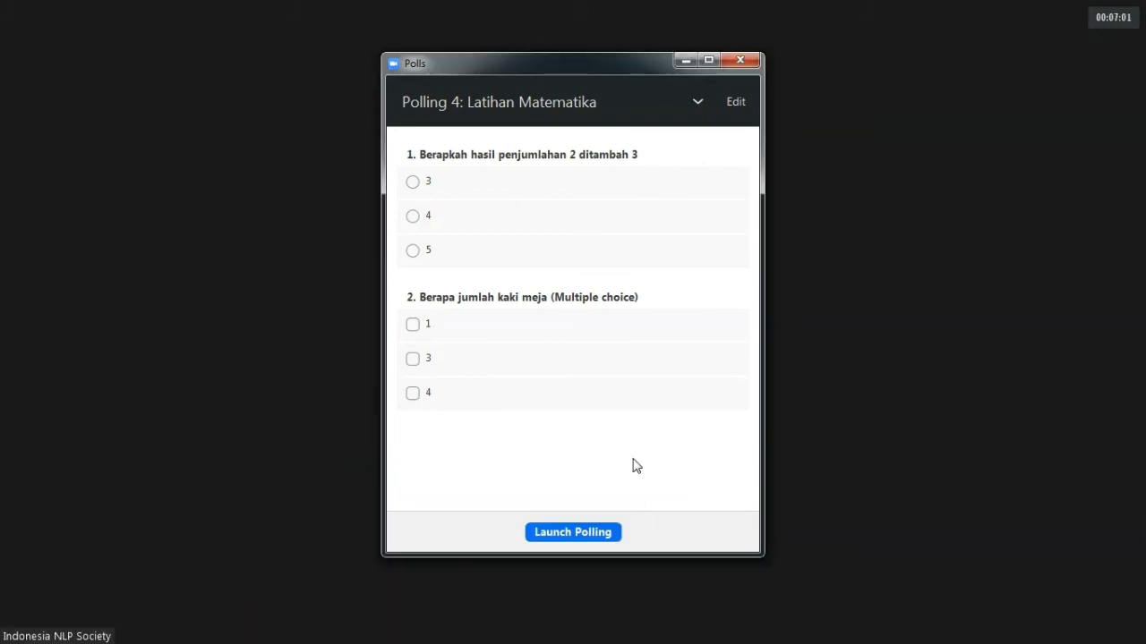